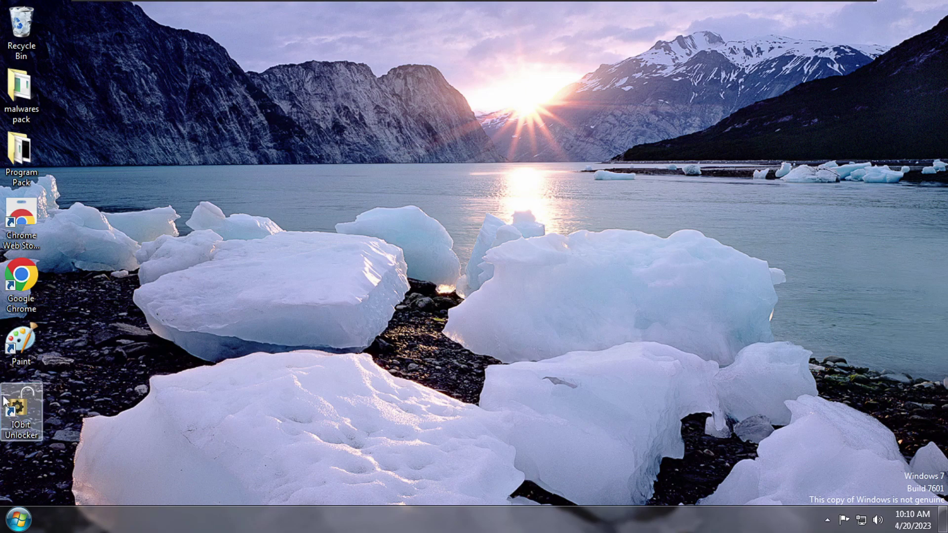
Run IObit Unlocker as administrator from its desktop shortcut and dismiss the startup tip.
{"action": "right_click", "coordinate": [13, 408]}
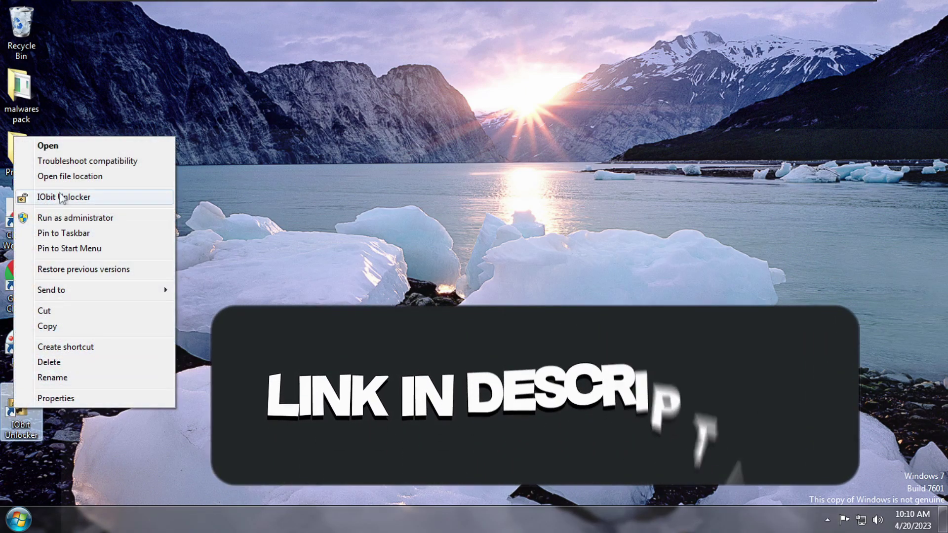
{"action": "left_click", "coordinate": [141, 217]}
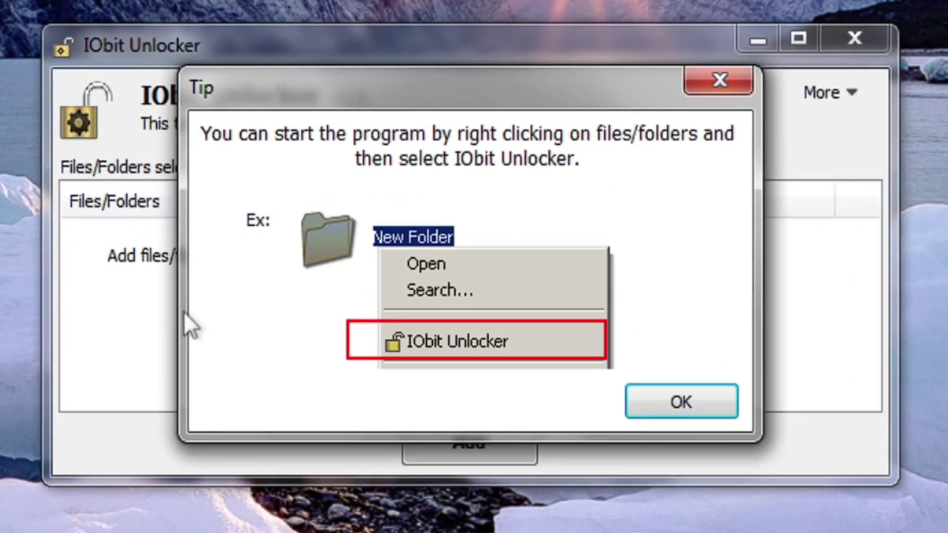
{"action": "left_click", "coordinate": [683, 396]}
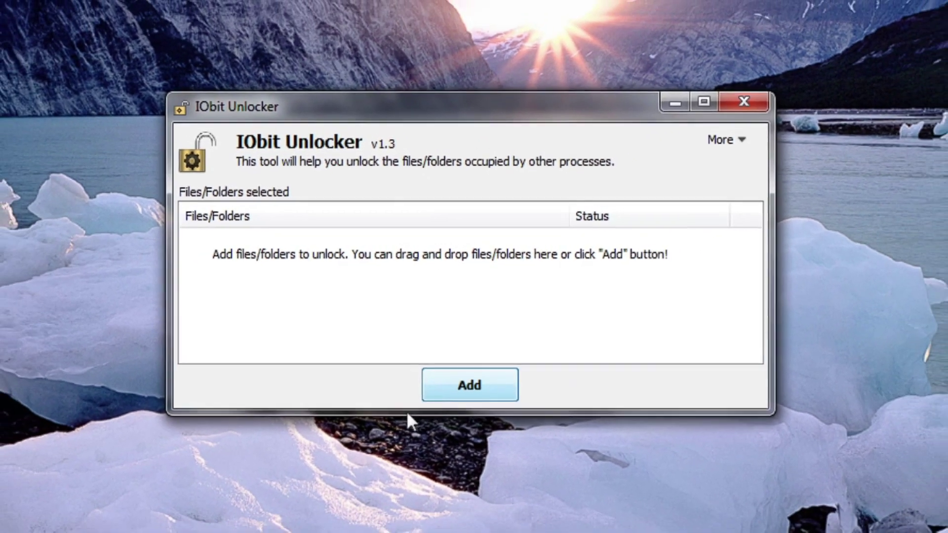
Open Computer and browse to the Fonts folder in C:\Windows.
{"action": "key", "text": "super"}
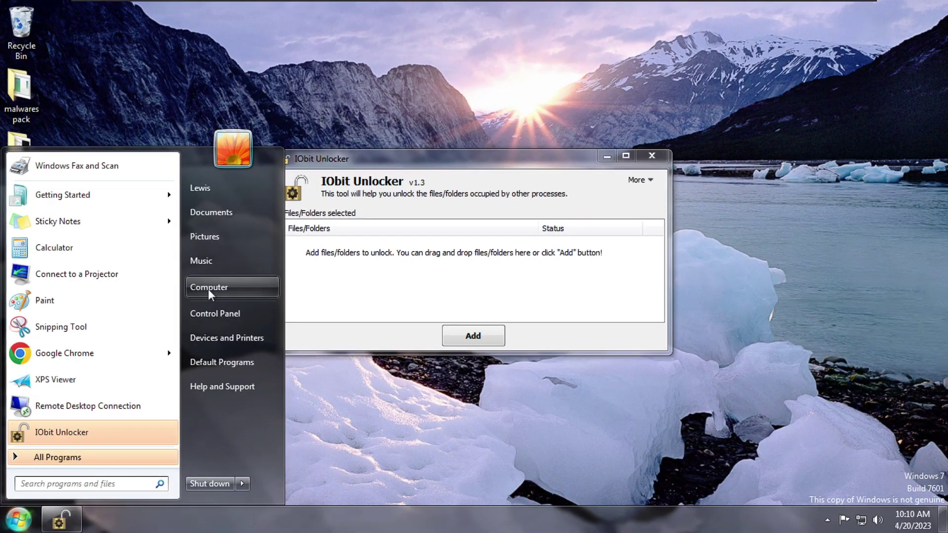
{"action": "left_click", "coordinate": [124, 300]}
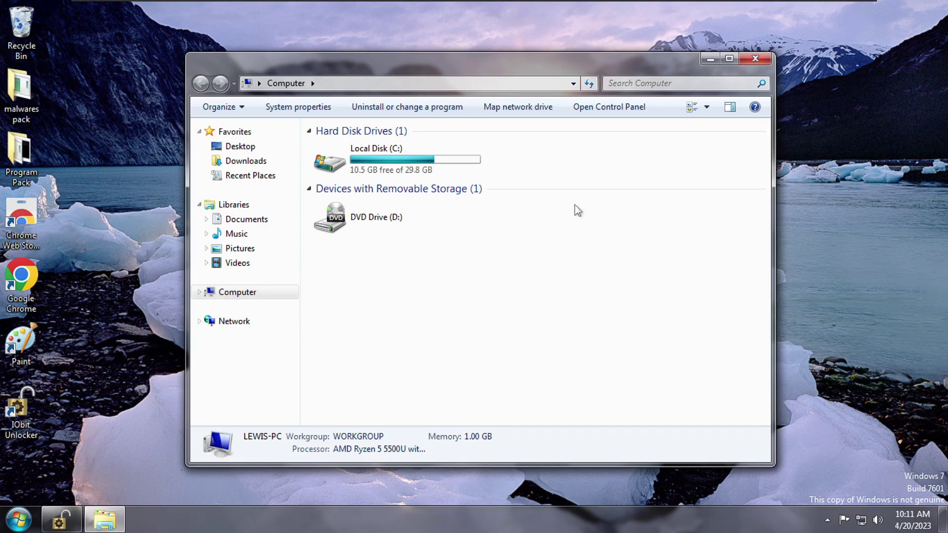
{"action": "double_click", "coordinate": [401, 174]}
{"action": "double_click", "coordinate": [365, 206]}
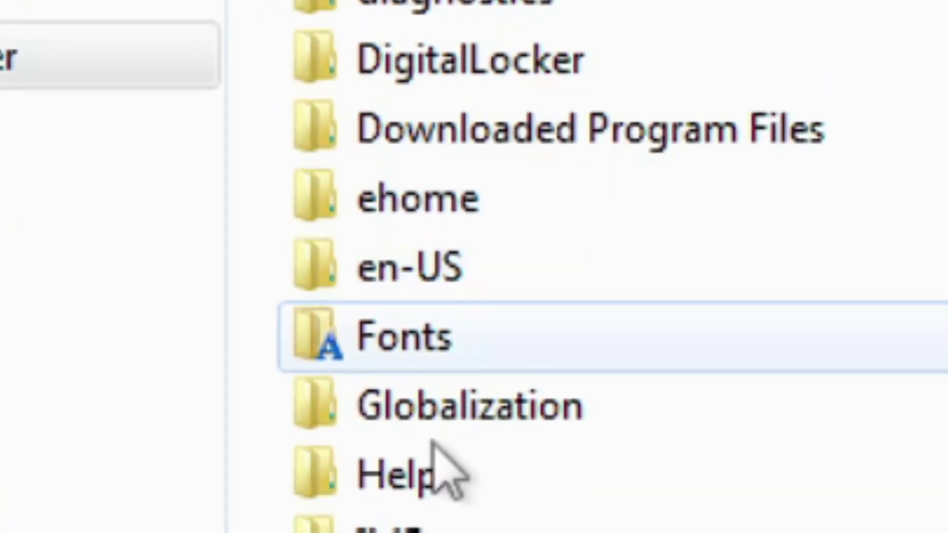
{"action": "double_click", "coordinate": [457, 364]}
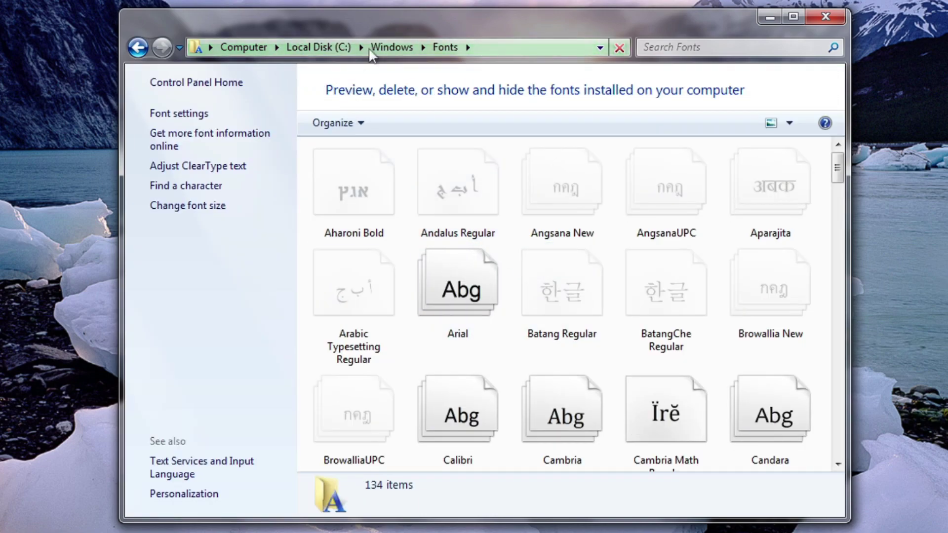
Return to the Windows folder, add its Fonts folder to the IObit Unlocker list and close the folder window.
{"action": "left_click", "coordinate": [391, 47]}
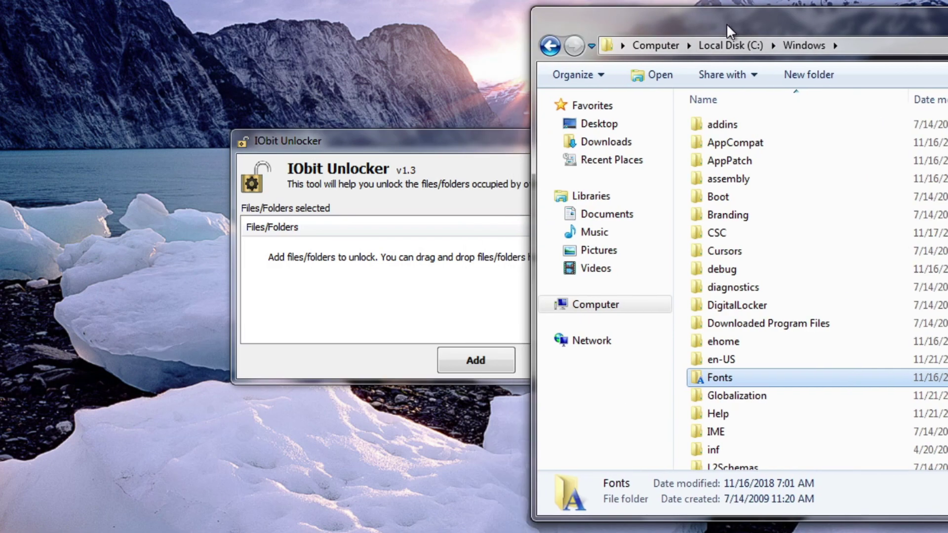
{"action": "left_click_drag", "start_coordinate": [726, 23], "coordinate": [923, 37]}
{"action": "left_click_drag", "start_coordinate": [851, 393], "coordinate": [383, 291]}
{"action": "left_click_drag", "start_coordinate": [824, 34], "coordinate": [284, 33]}
{"action": "left_click", "coordinate": [921, 33]}
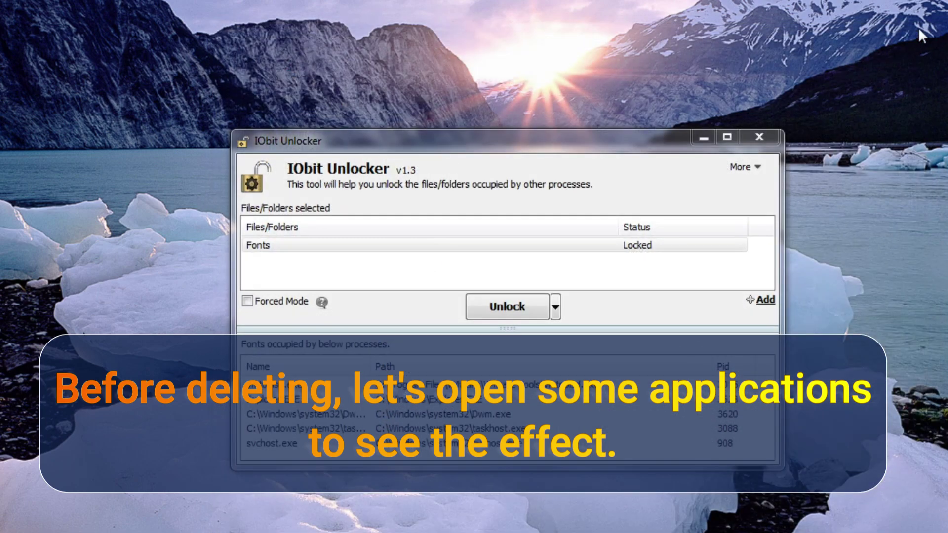
Open Calculator, Windows Anytime Upgrade and XPS Viewer, and arrange the windows around IObit Unlocker.
{"action": "key", "text": "super"}
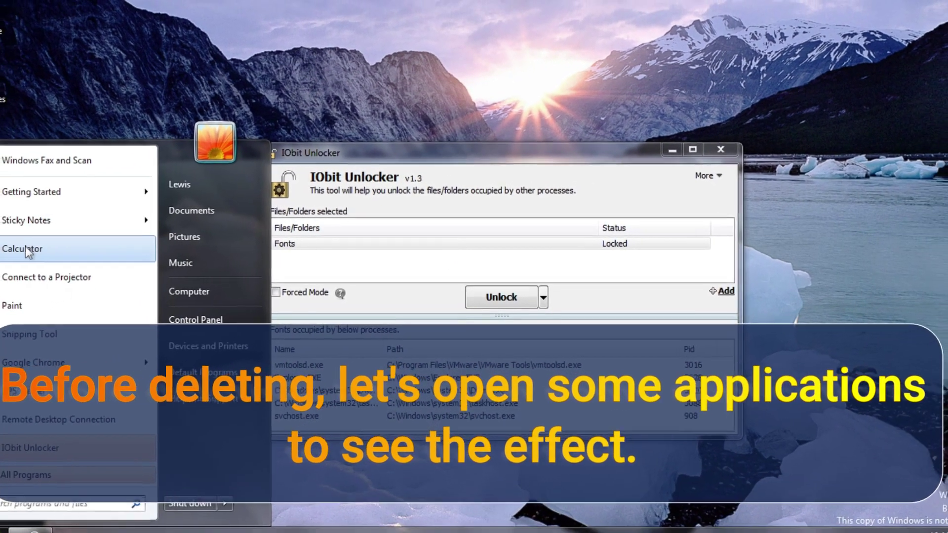
{"action": "left_click", "coordinate": [25, 247]}
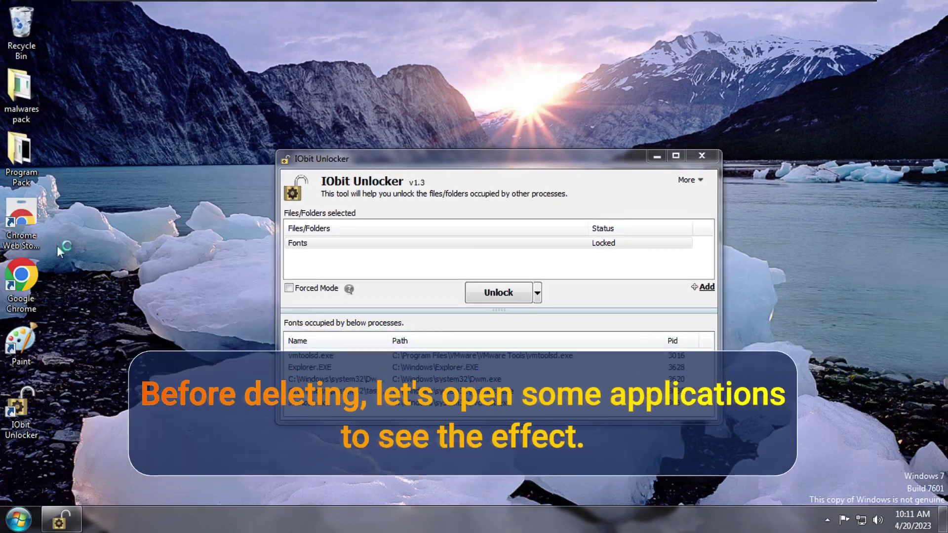
{"action": "key", "text": "super"}
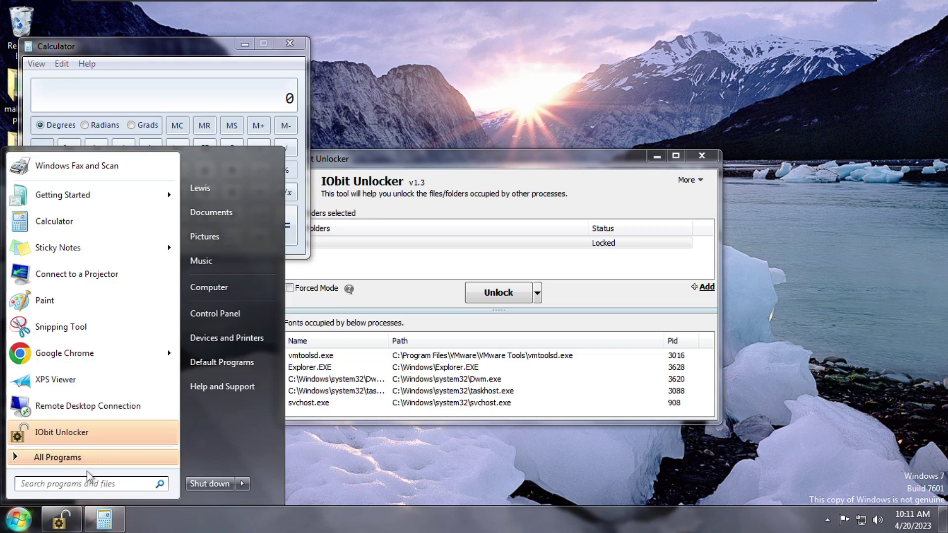
{"action": "left_click", "coordinate": [57, 457]}
{"action": "left_click", "coordinate": [55, 166]}
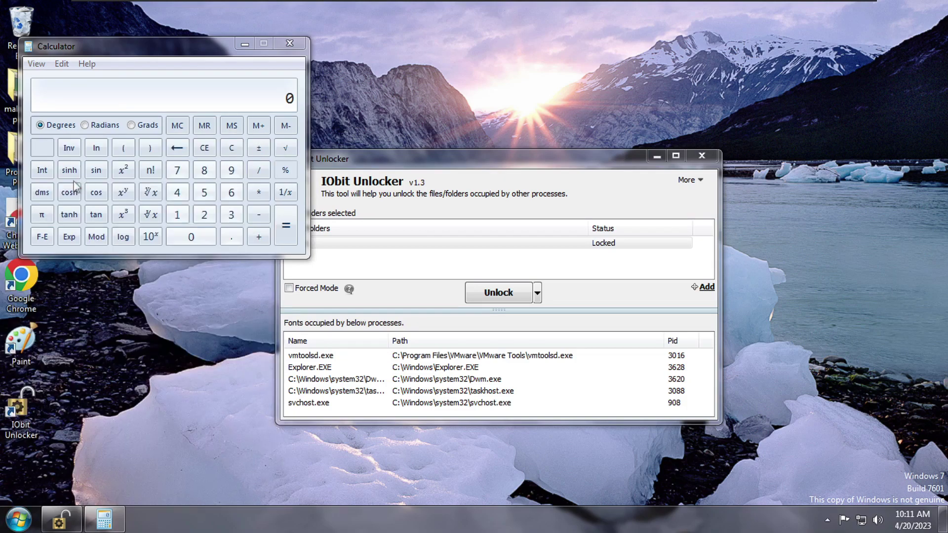
{"action": "left_click_drag", "start_coordinate": [358, 141], "coordinate": [266, 269]}
{"action": "key", "text": "super"}
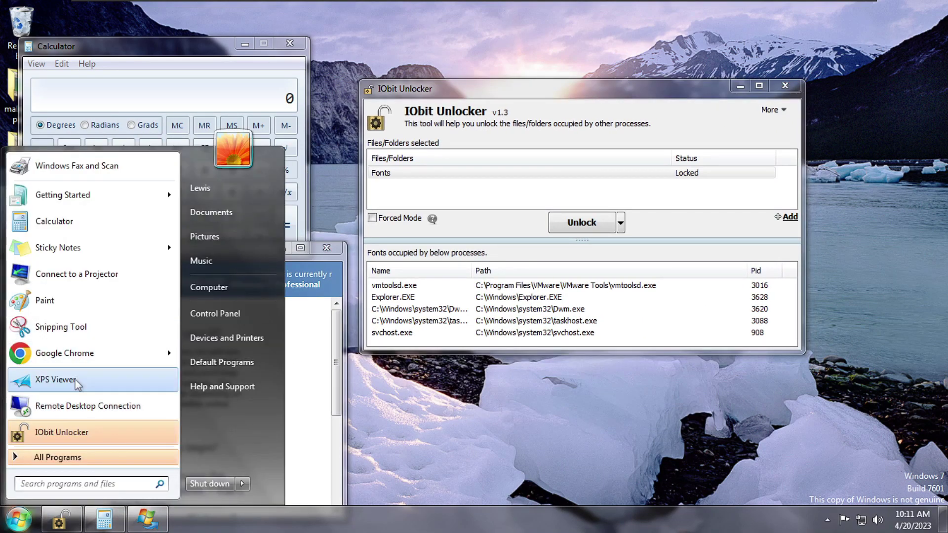
{"action": "left_click_drag", "start_coordinate": [558, 90], "coordinate": [617, 50]}
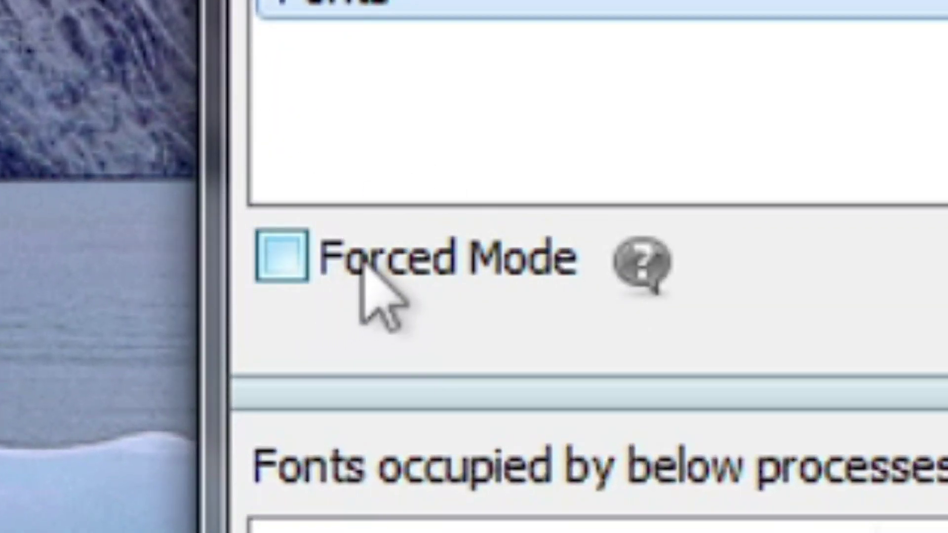
Enable Forced Mode and run Unlock & Delete on the Fonts folder, accepting the permanent deletion.
{"action": "left_click", "coordinate": [522, 270]}
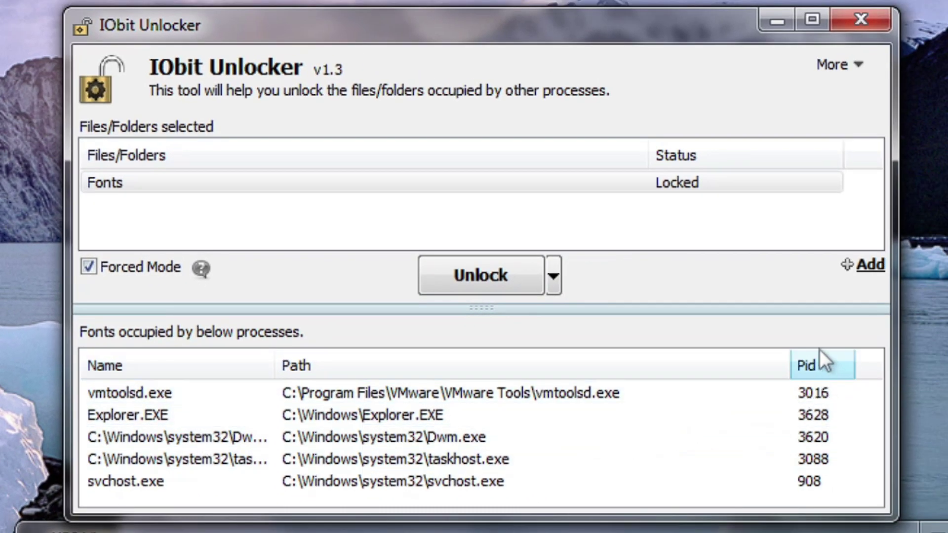
{"action": "left_click", "coordinate": [557, 284]}
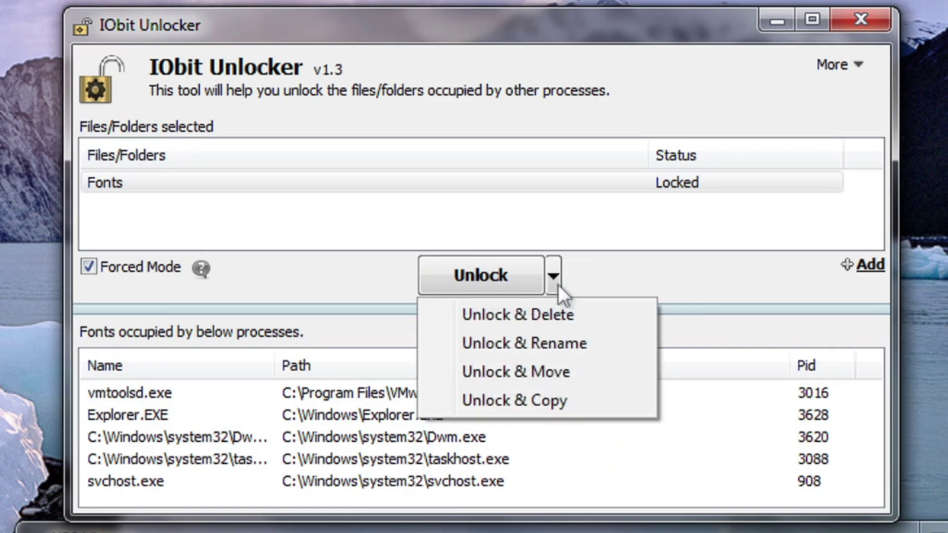
{"action": "left_click", "coordinate": [502, 316]}
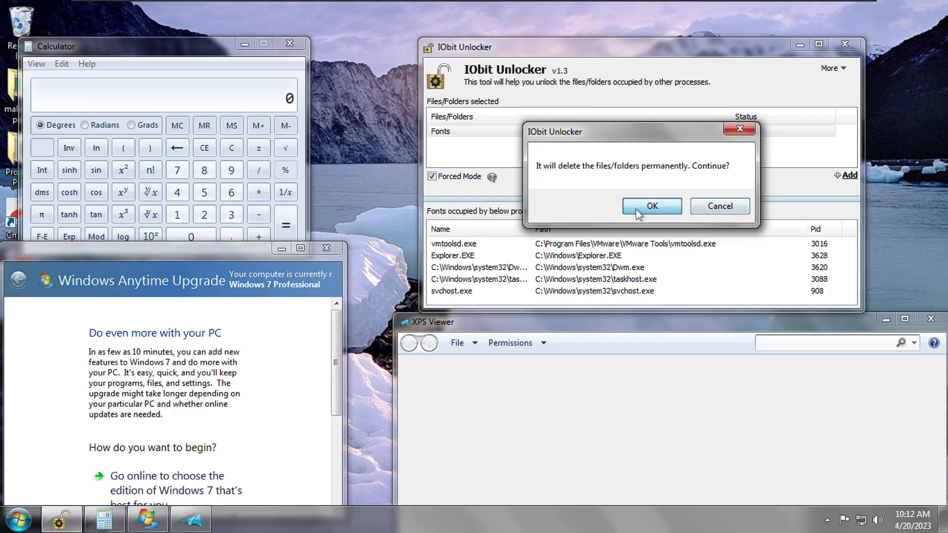
{"action": "left_click", "coordinate": [637, 211]}
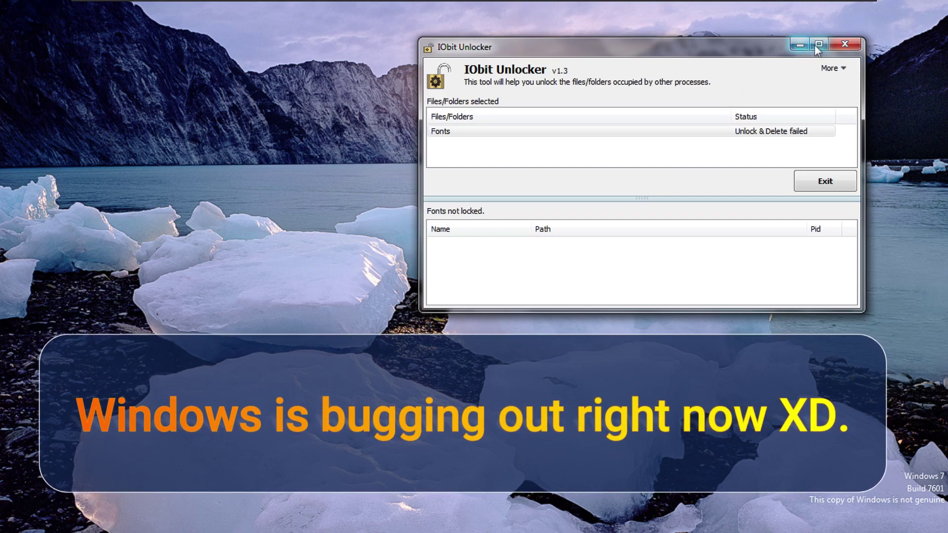
{"action": "left_click", "coordinate": [831, 79]}
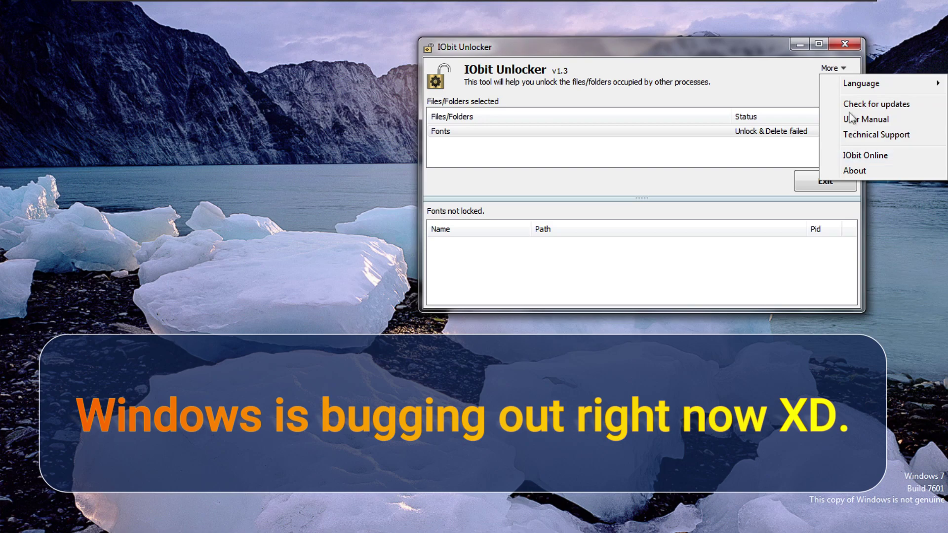
{"action": "left_click", "coordinate": [492, 202]}
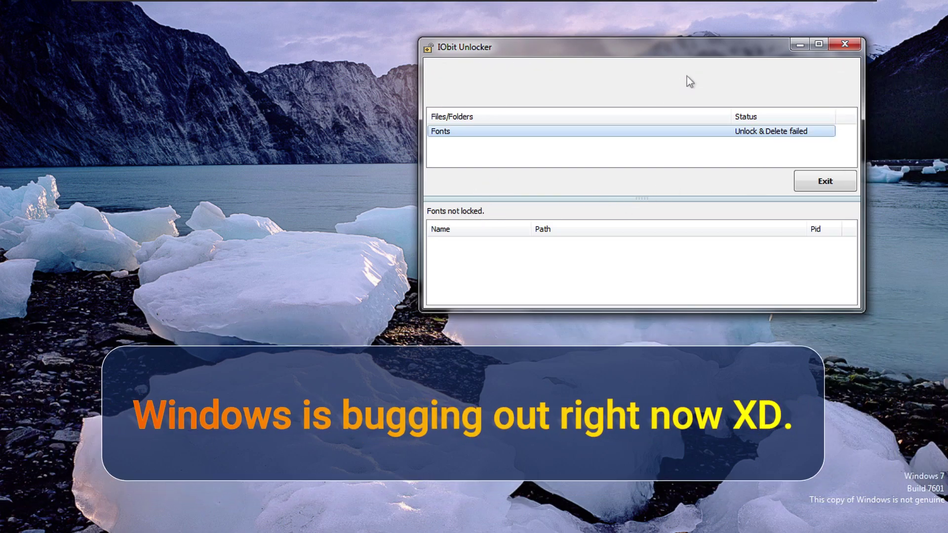
{"action": "left_click", "coordinate": [834, 69]}
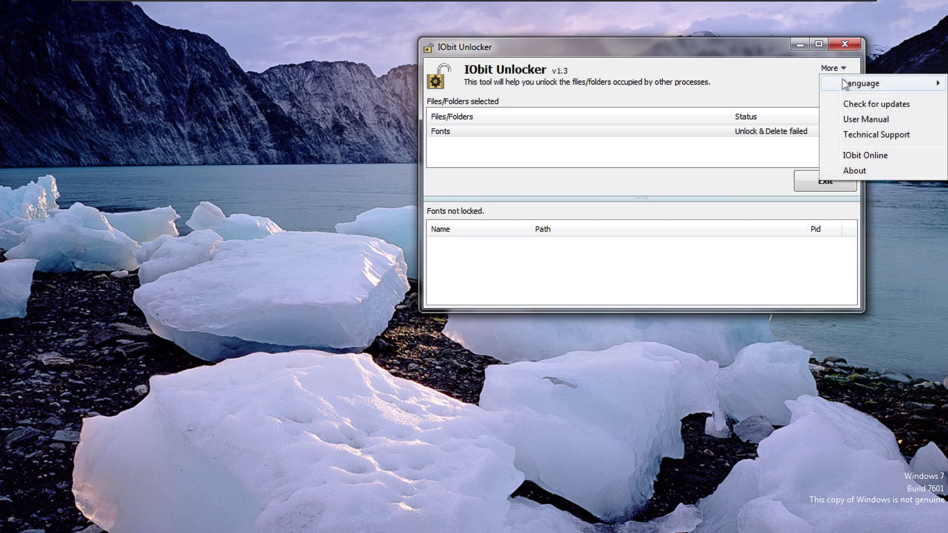
{"action": "left_click", "coordinate": [864, 156]}
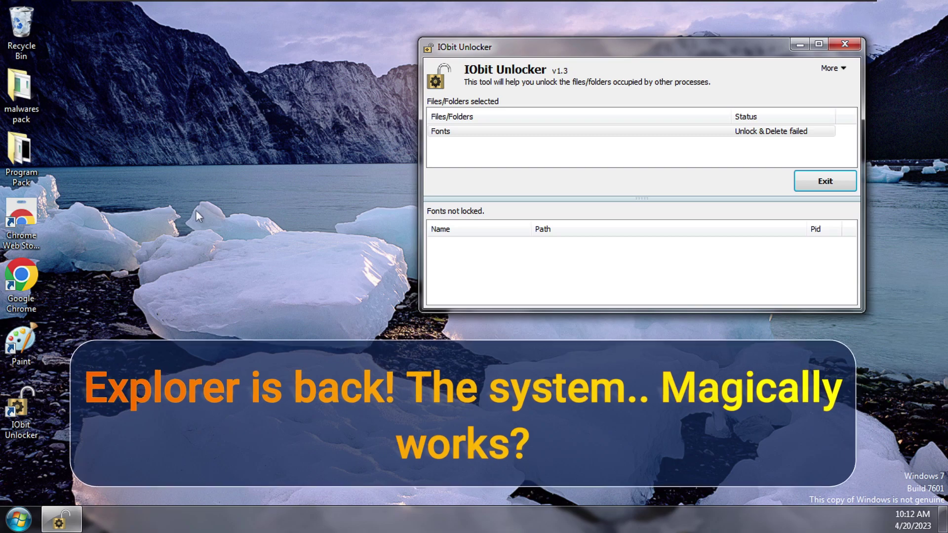
{"action": "left_click", "coordinate": [19, 519]}
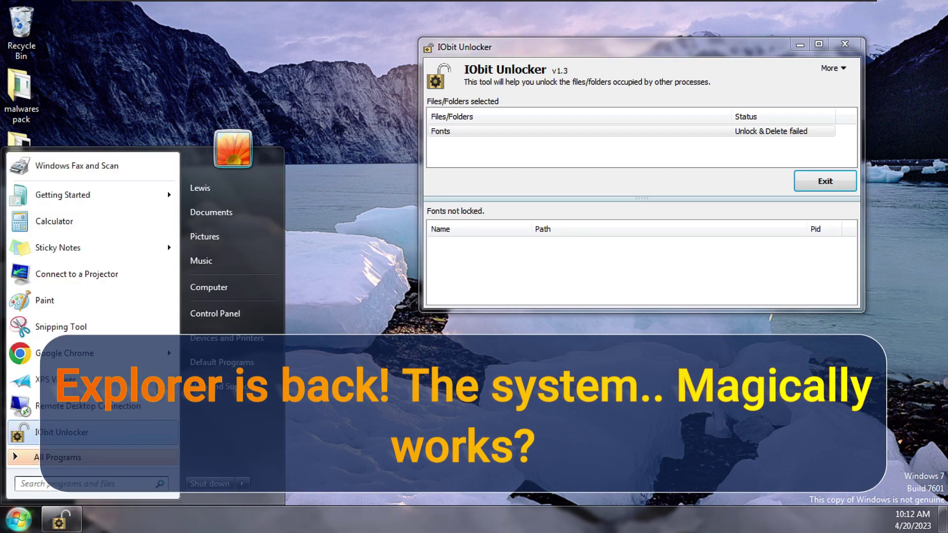
{"action": "left_click", "coordinate": [374, 194]}
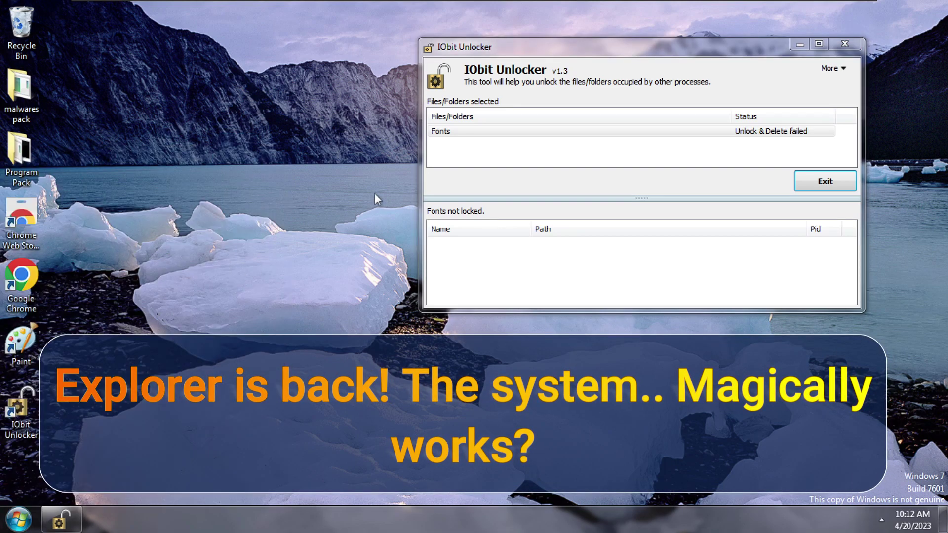
Open a new file browser window and go to the Windows folder on Local Disk (C:).
{"action": "key", "text": "super+e"}
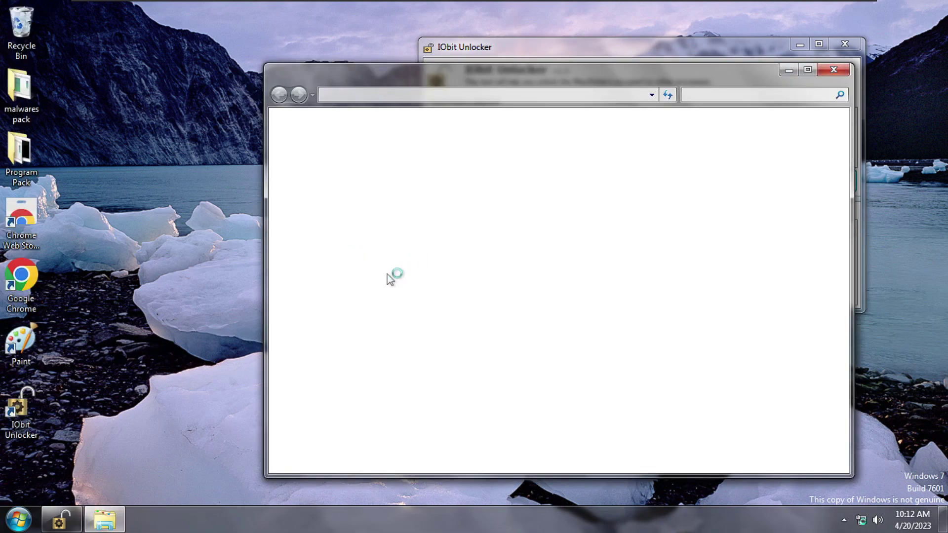
{"action": "left_click", "coordinate": [452, 182]}
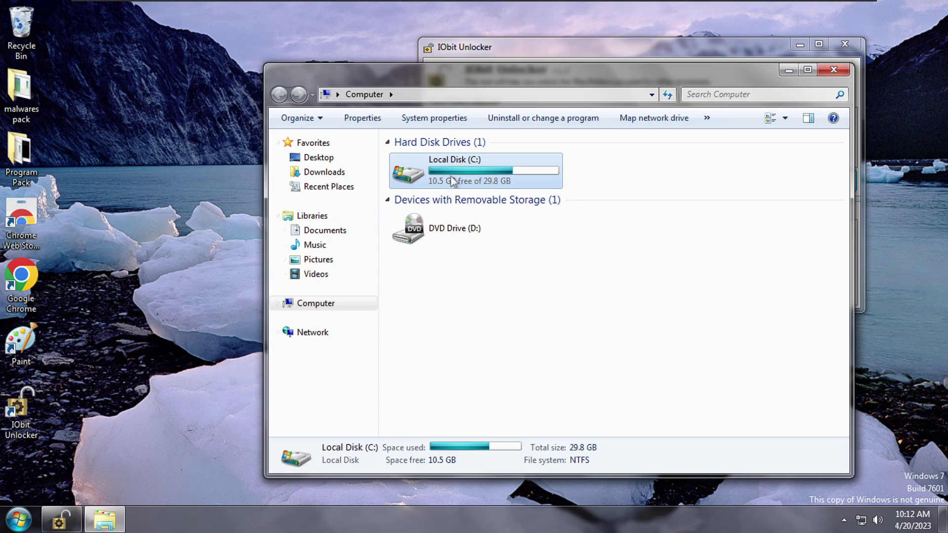
{"action": "double_click", "coordinate": [453, 182]}
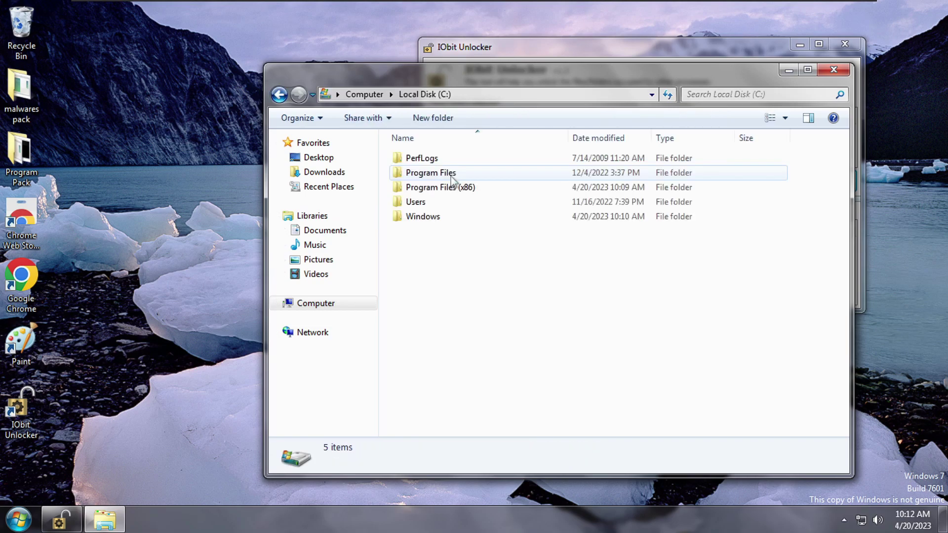
{"action": "double_click", "coordinate": [432, 220]}
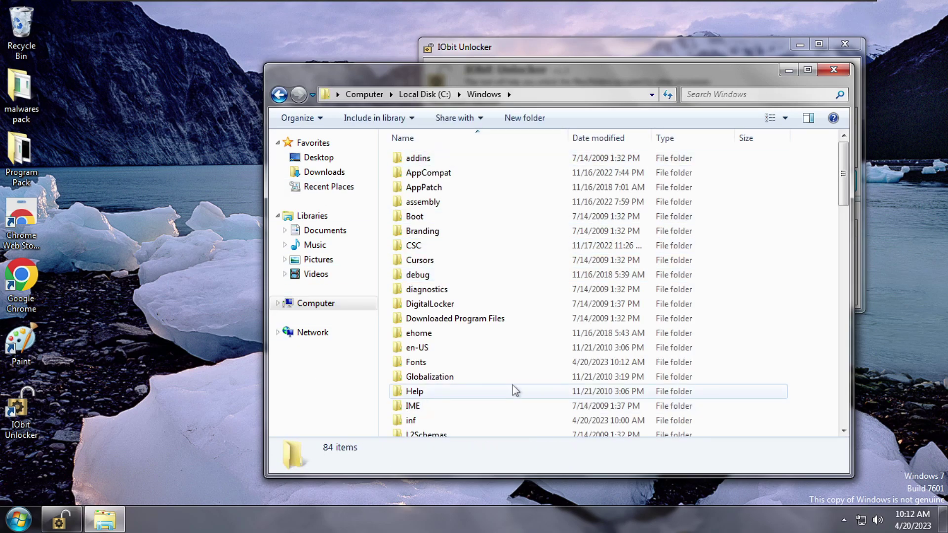
Check the properties of the Fonts folder, close them and open the folder to inspect its contents.
{"action": "scroll", "coordinate": [512, 385], "scroll_direction": "down", "scroll_amount": 3}
{"action": "scroll", "coordinate": [502, 379], "scroll_direction": "down", "scroll_amount": 2}
{"action": "scroll", "coordinate": [482, 370], "scroll_direction": "up", "scroll_amount": 2}
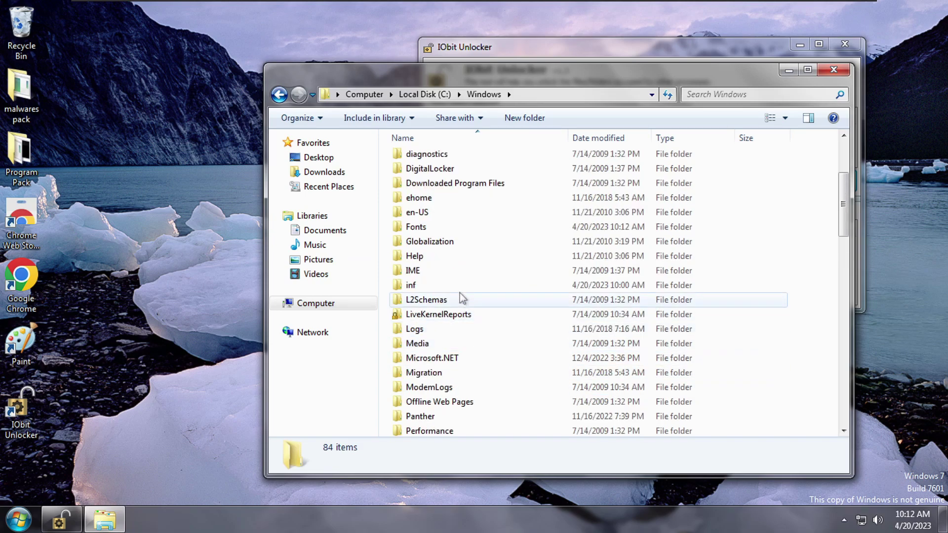
{"action": "right_click", "coordinate": [411, 225]}
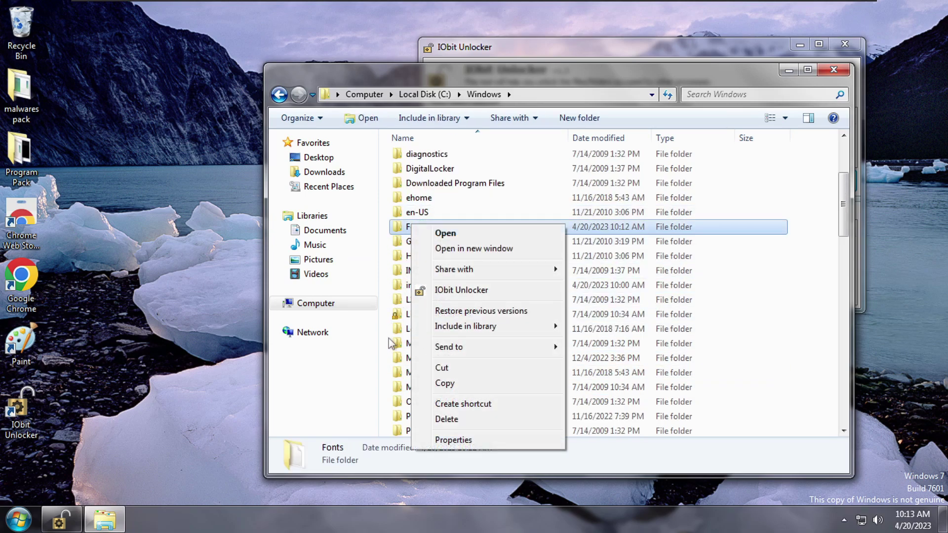
{"action": "left_click", "coordinate": [443, 441]}
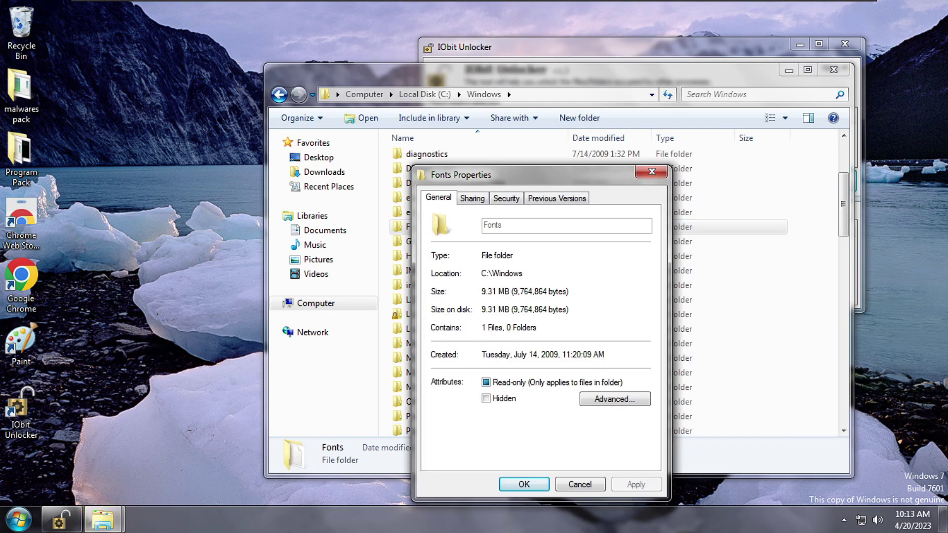
{"action": "left_click", "coordinate": [652, 172]}
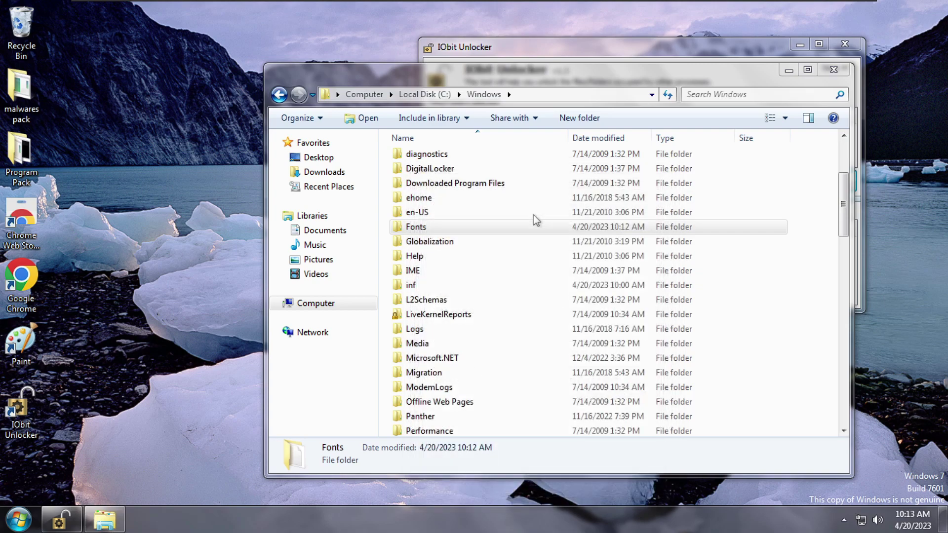
{"action": "double_click", "coordinate": [476, 230]}
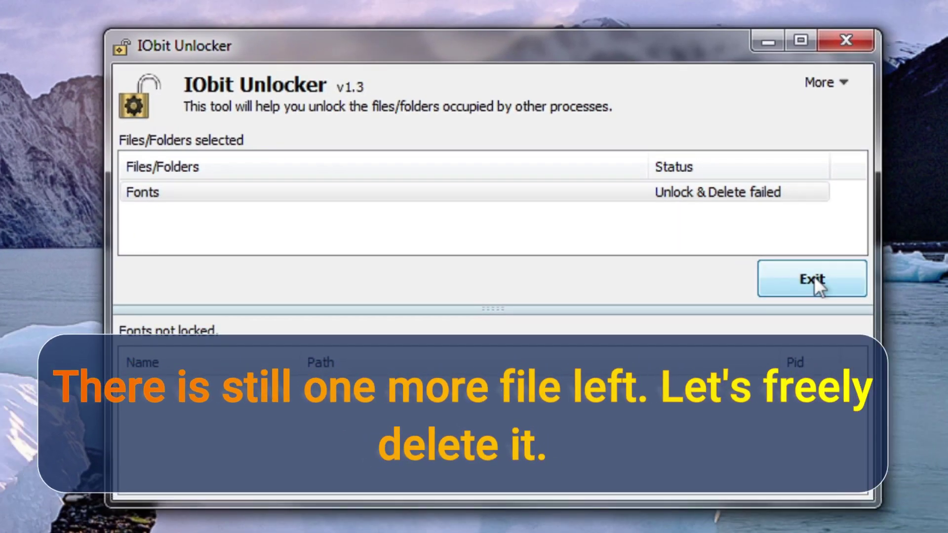
Add the Fonts folder from the Windows folder on Local Disk (C:) to the list of items to unlock.
{"action": "left_click", "coordinate": [930, 278]}
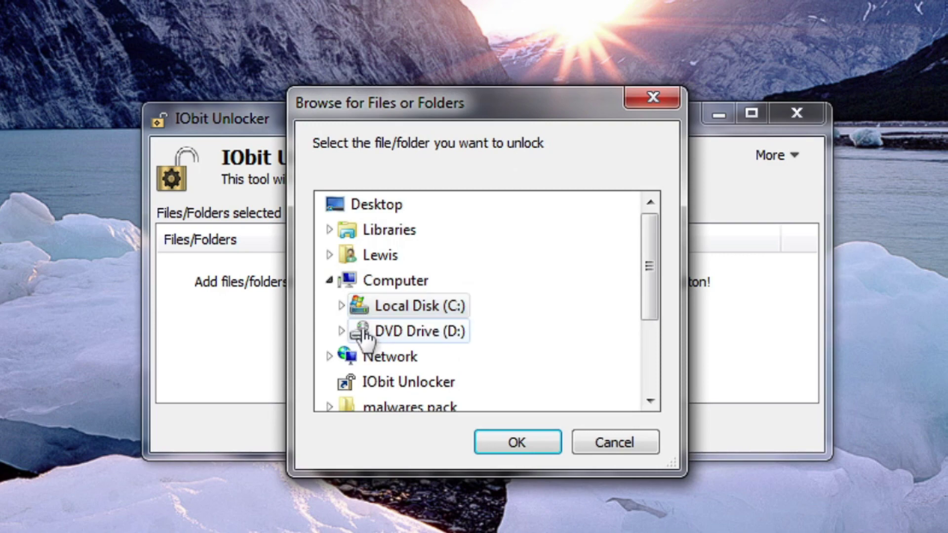
{"action": "double_click", "coordinate": [365, 311]}
{"action": "scroll", "coordinate": [429, 404], "scroll_direction": "down", "scroll_amount": 3}
{"action": "scroll", "coordinate": [402, 311], "scroll_direction": "up", "scroll_amount": 1}
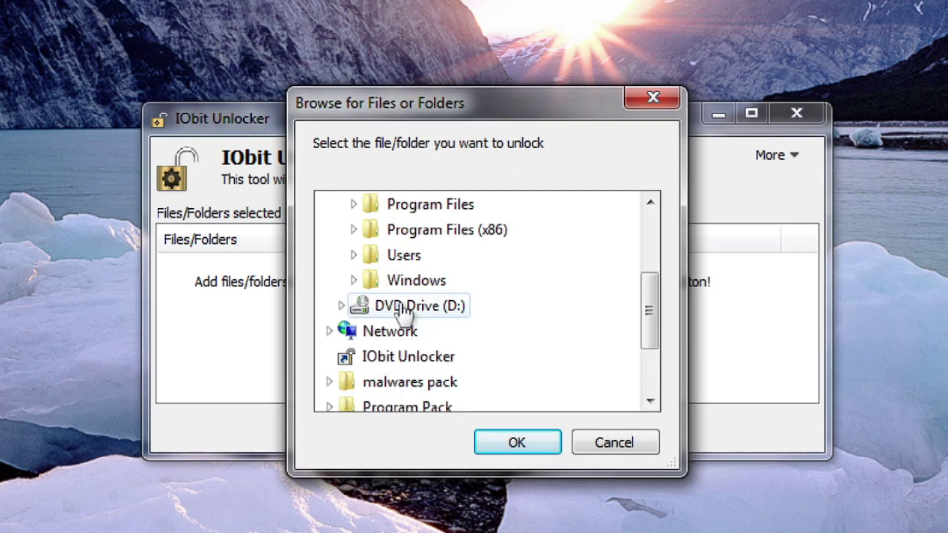
{"action": "left_click", "coordinate": [446, 279]}
{"action": "scroll", "coordinate": [491, 345], "scroll_direction": "up", "scroll_amount": 1}
{"action": "scroll", "coordinate": [444, 326], "scroll_direction": "down", "scroll_amount": 1}
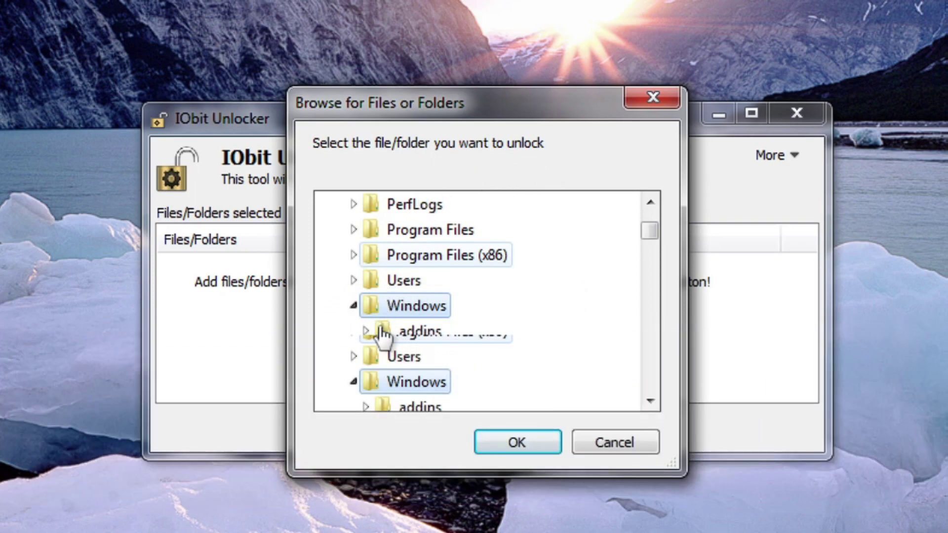
{"action": "scroll", "coordinate": [382, 338], "scroll_direction": "down", "scroll_amount": 1}
{"action": "left_click_drag", "start_coordinate": [658, 236], "coordinate": [649, 265]}
{"action": "left_click", "coordinate": [410, 205]}
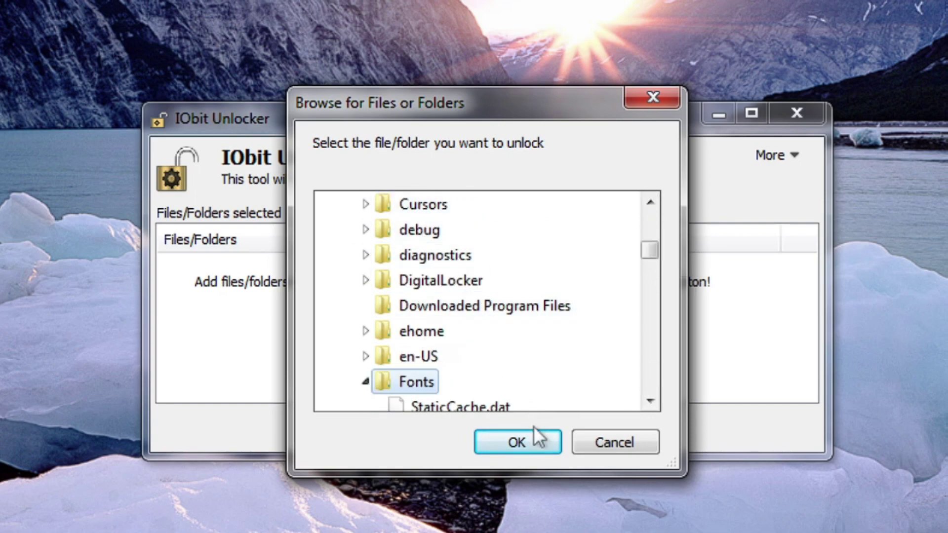
{"action": "left_click", "coordinate": [517, 442]}
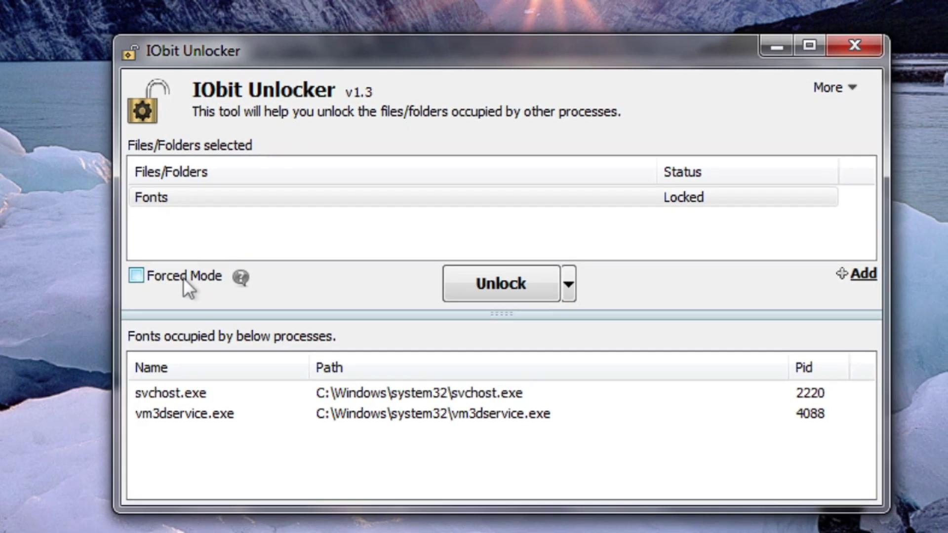
Delete the Fonts folder permanently using Unlock & Delete in Forced Mode, and exit IObit Unlocker.
{"action": "left_click", "coordinate": [185, 280]}
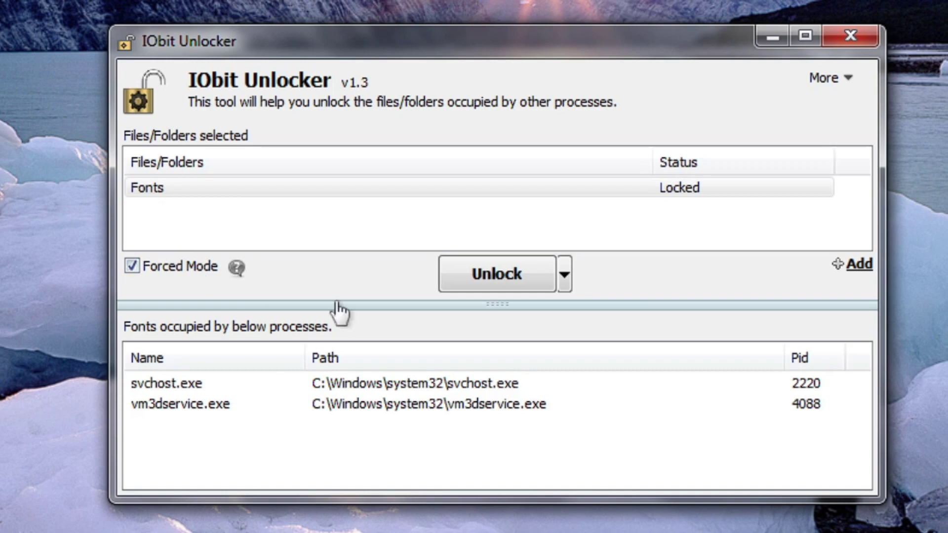
{"action": "left_click", "coordinate": [563, 286]}
{"action": "left_click", "coordinate": [594, 310]}
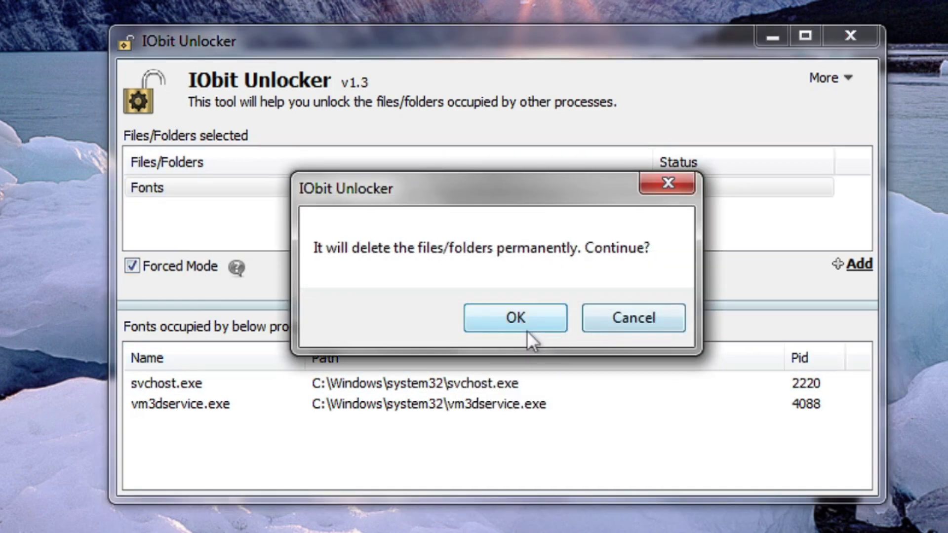
{"action": "left_click", "coordinate": [513, 317]}
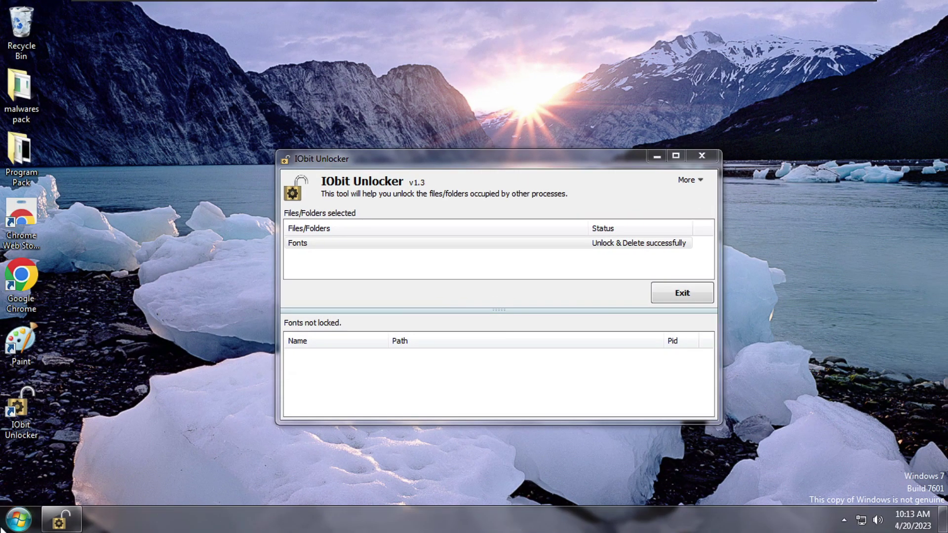
{"action": "key", "text": "super"}
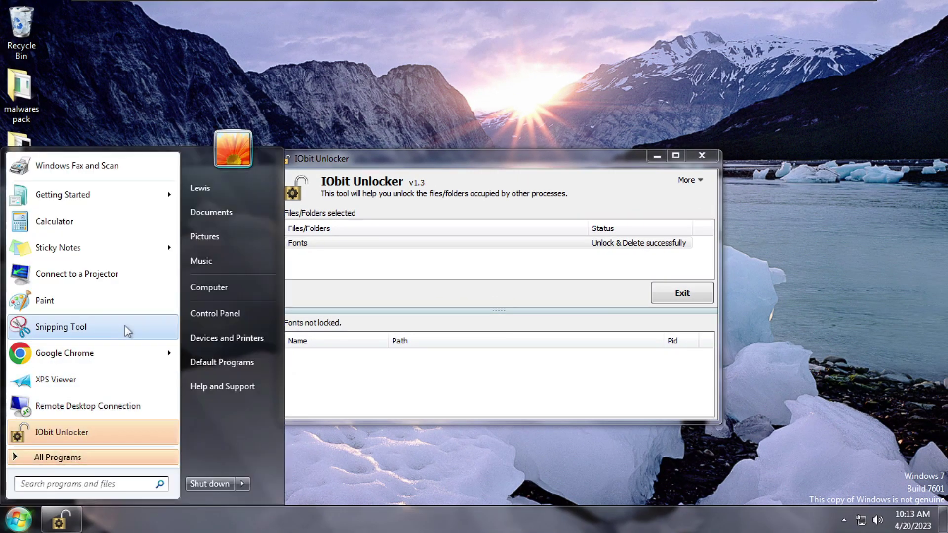
{"action": "left_click", "coordinate": [681, 292]}
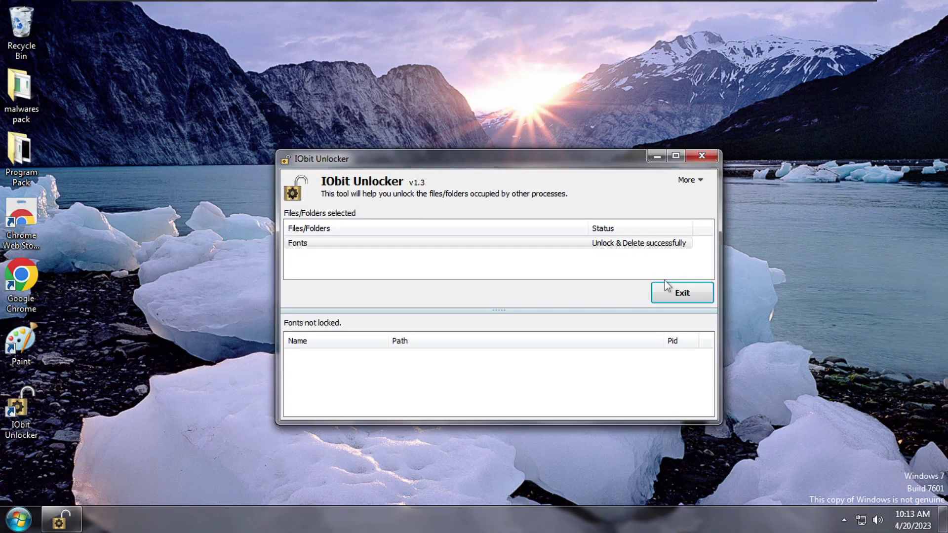
Open Computer, go to the Windows folder on Local Disk (C:) and check its list for the Fonts folder.
{"action": "key", "text": "super"}
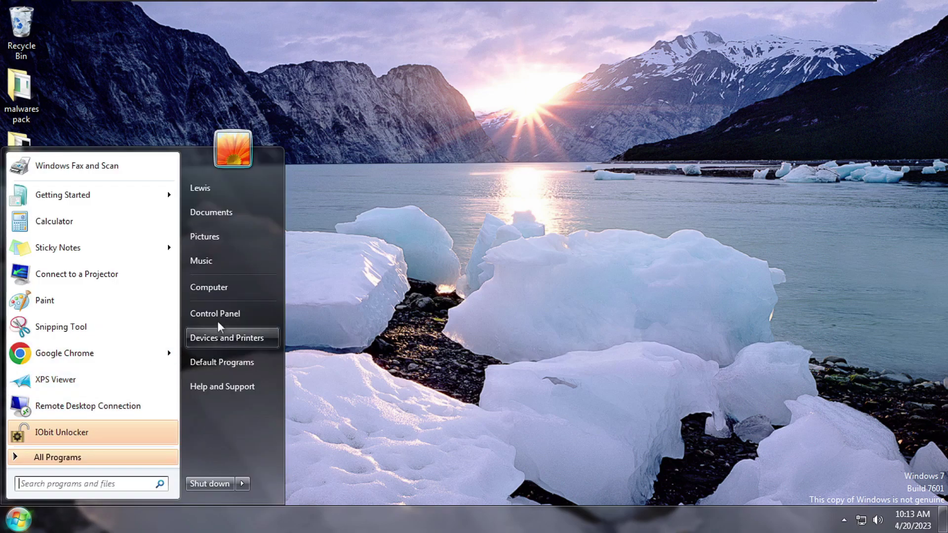
{"action": "left_click", "coordinate": [240, 285]}
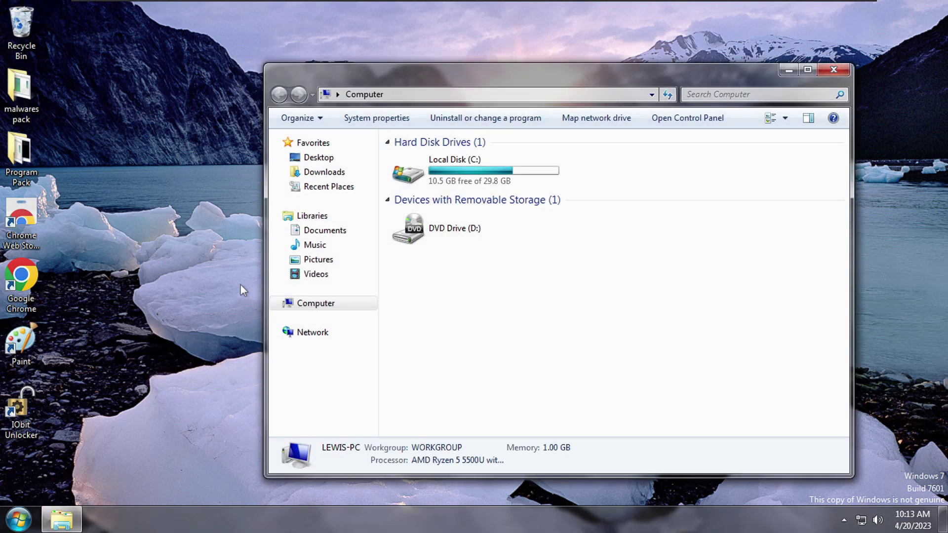
{"action": "double_click", "coordinate": [449, 184]}
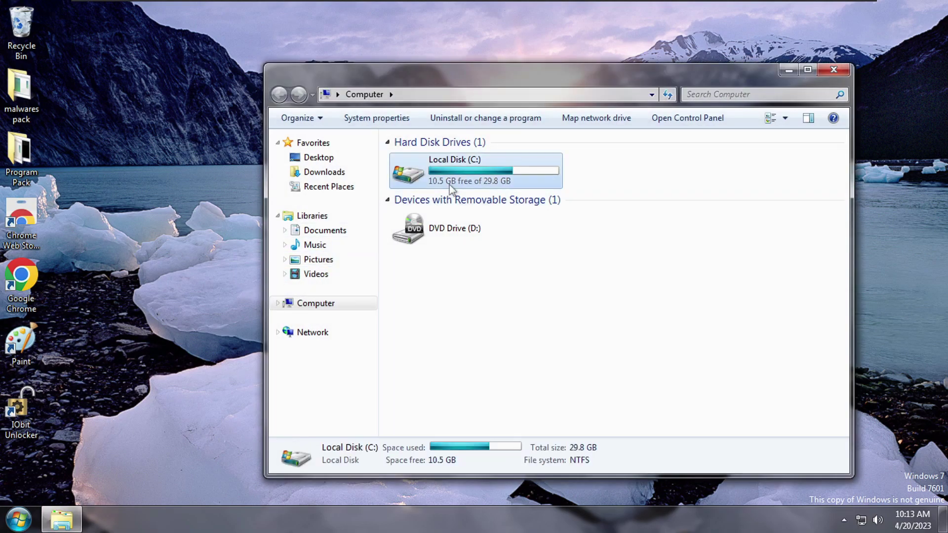
{"action": "left_click", "coordinate": [447, 220]}
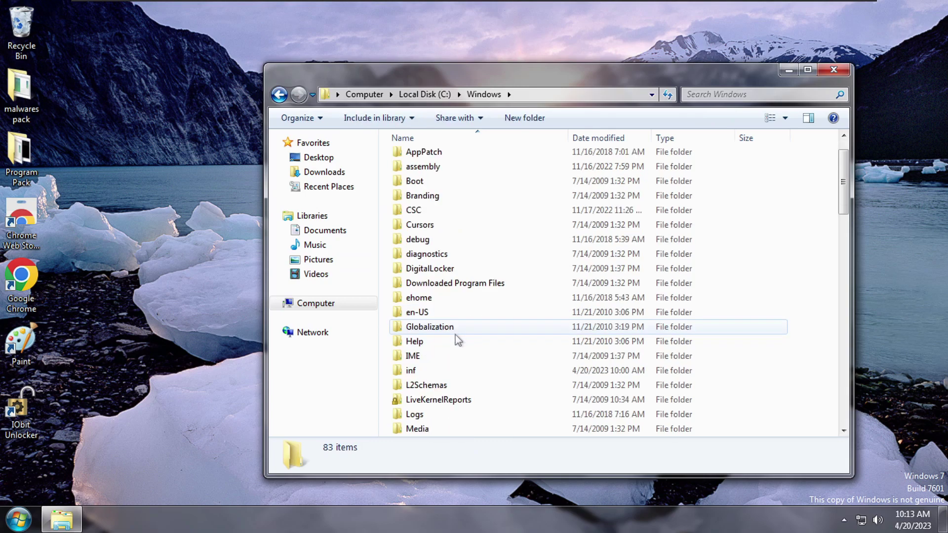
{"action": "scroll", "coordinate": [455, 335], "scroll_direction": "down", "scroll_amount": 1}
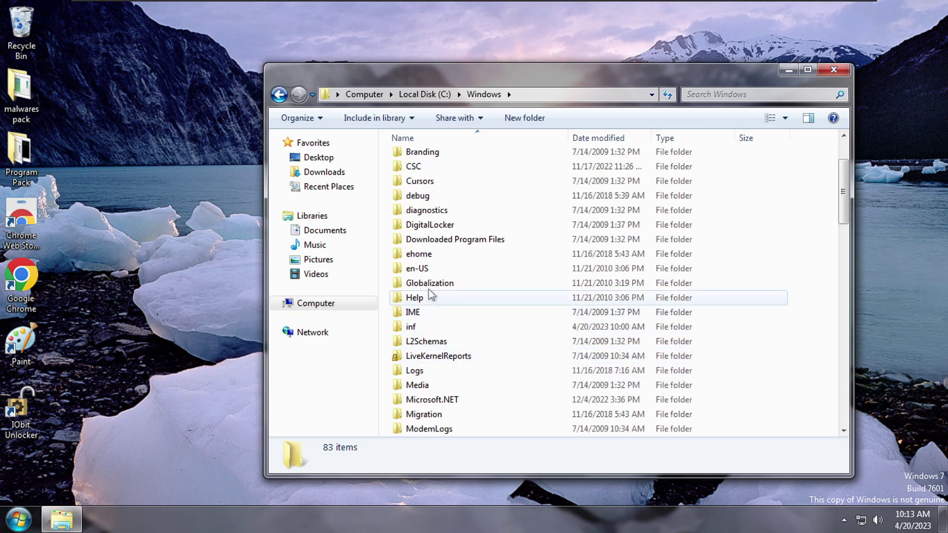
Search the Windows folder for "font" and select all the matching folders.
{"action": "left_click", "coordinate": [755, 94]}
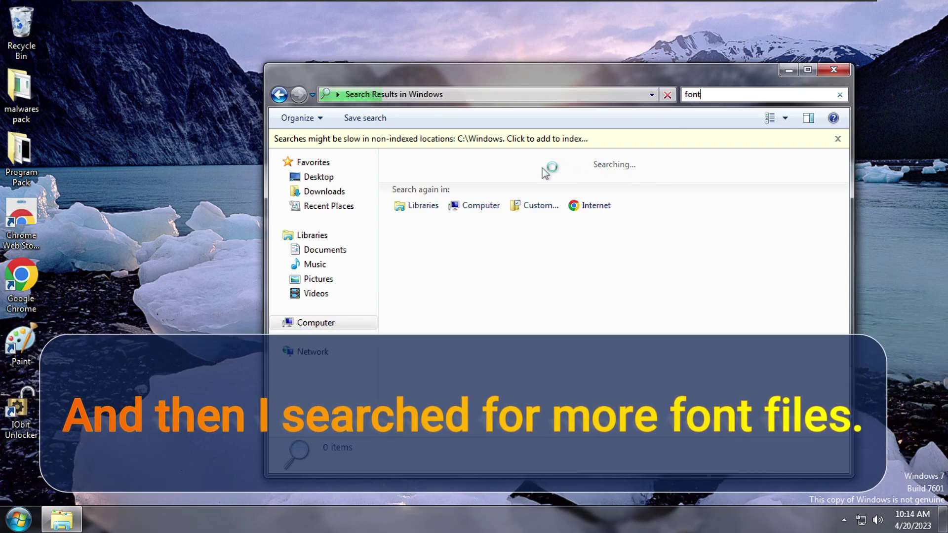
{"action": "key", "text": "super"}
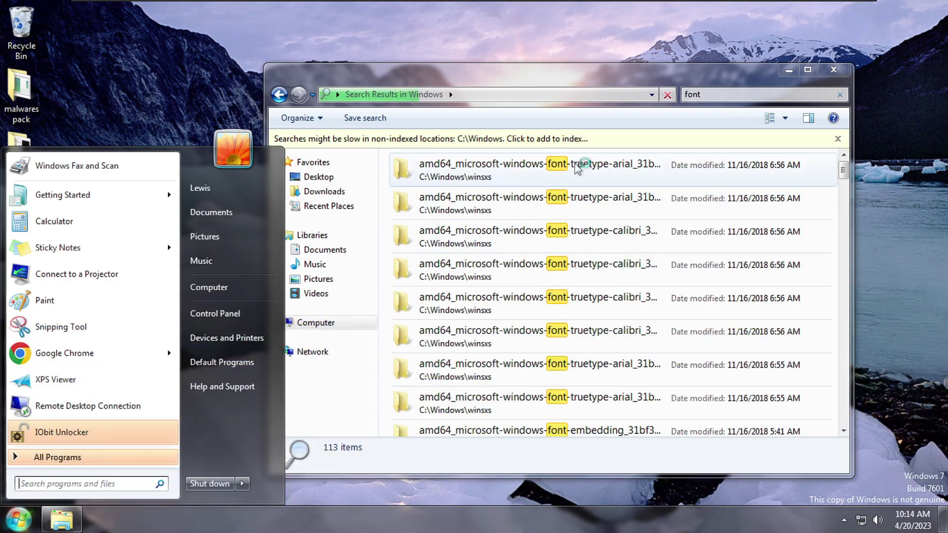
{"action": "left_click", "coordinate": [494, 171]}
{"action": "left_click_drag", "start_coordinate": [843, 166], "coordinate": [847, 143]}
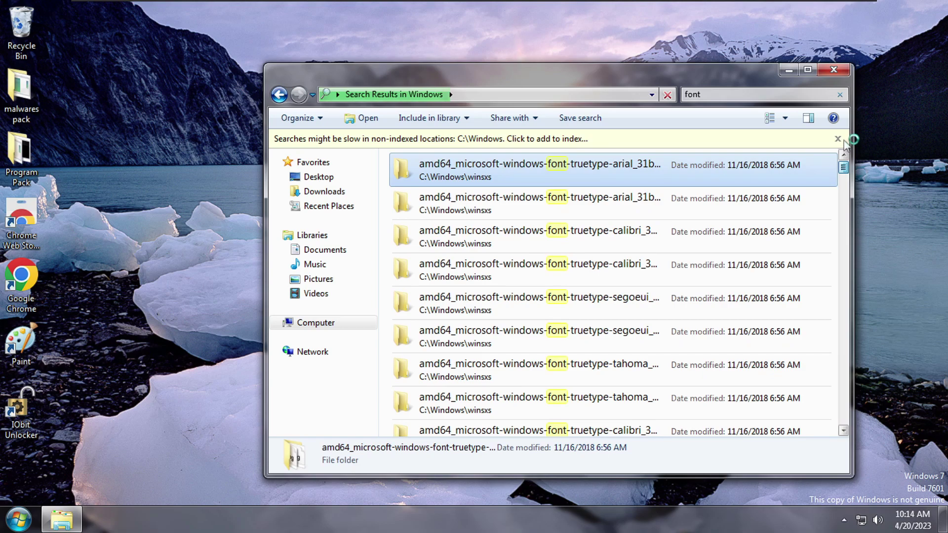
{"action": "left_click_drag", "start_coordinate": [385, 164], "coordinate": [590, 378]}
Run IObit Unlocker as administrator, add the selected font search results to its list and enlarge its window.
{"action": "right_click", "coordinate": [19, 389]}
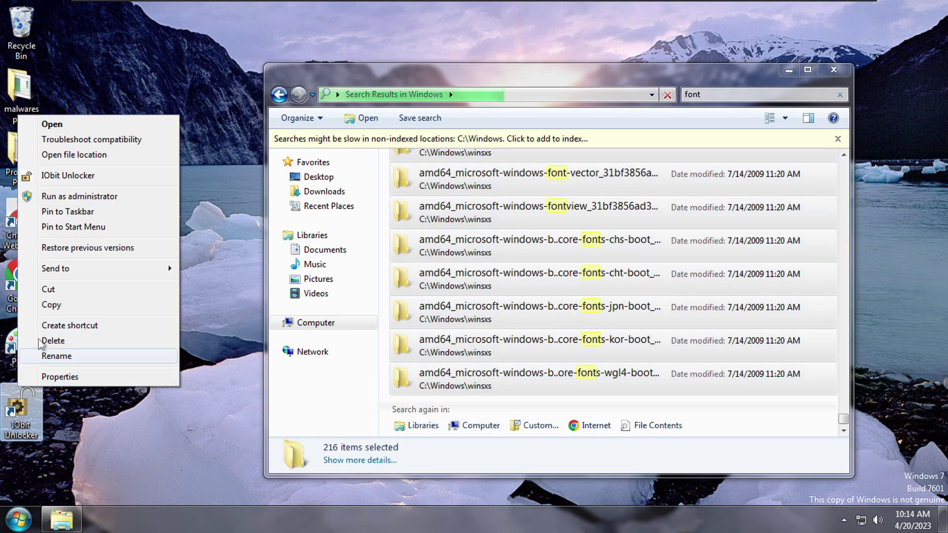
{"action": "left_click", "coordinate": [71, 197]}
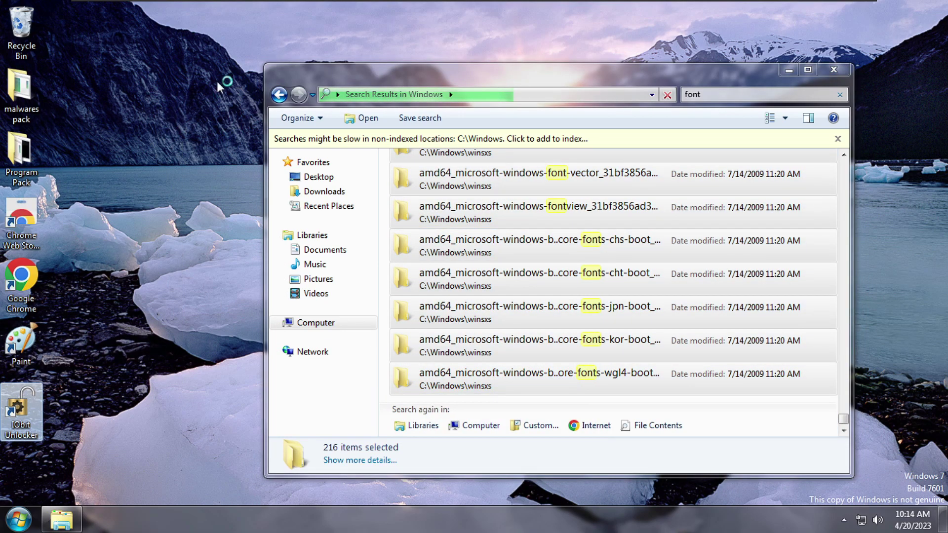
{"action": "left_click_drag", "start_coordinate": [505, 159], "coordinate": [341, 145]}
{"action": "left_click_drag", "start_coordinate": [582, 213], "coordinate": [392, 249]}
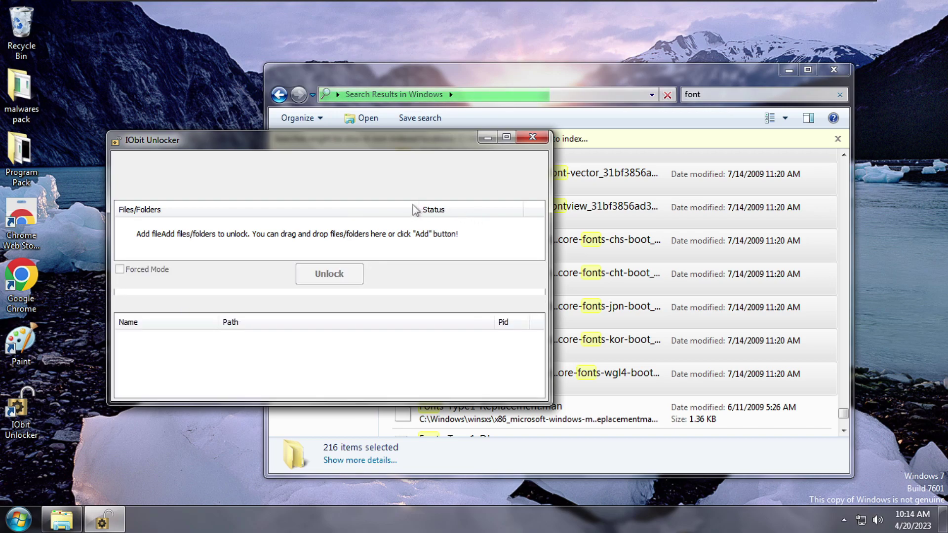
{"action": "left_click_drag", "start_coordinate": [545, 397], "coordinate": [606, 474]}
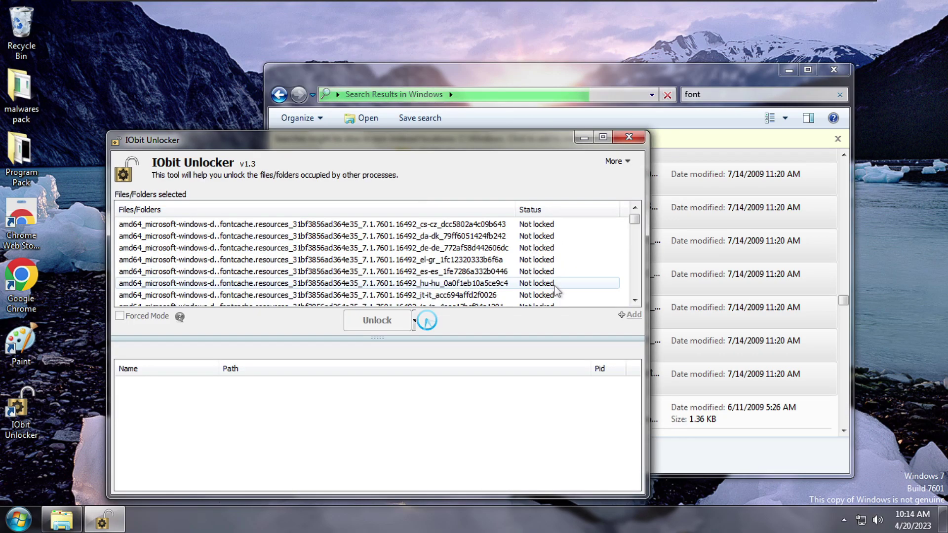
Enable Forced Mode and run Unlock & Delete on all the listed font-related folders, accepting the permanent deletion.
{"action": "left_click", "coordinate": [140, 320]}
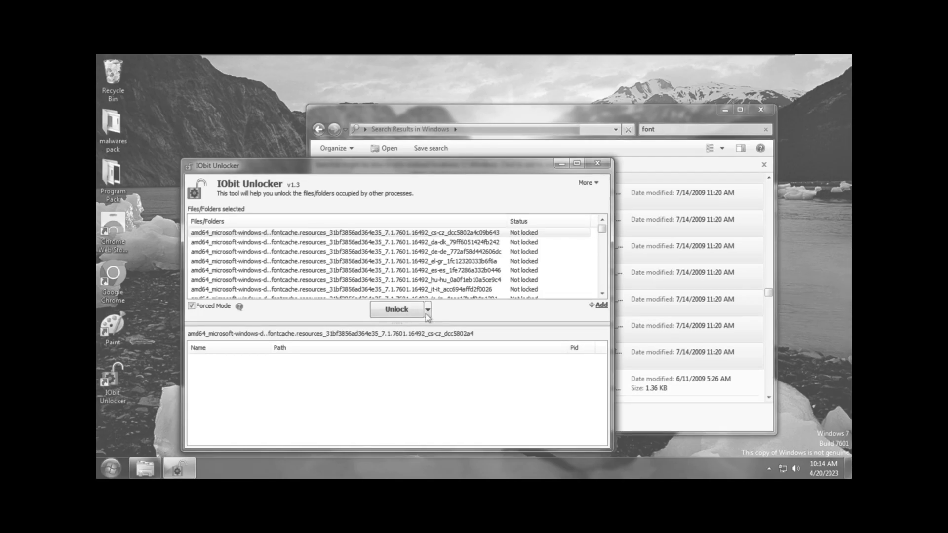
{"action": "left_click", "coordinate": [428, 310]}
{"action": "left_click", "coordinate": [424, 324]}
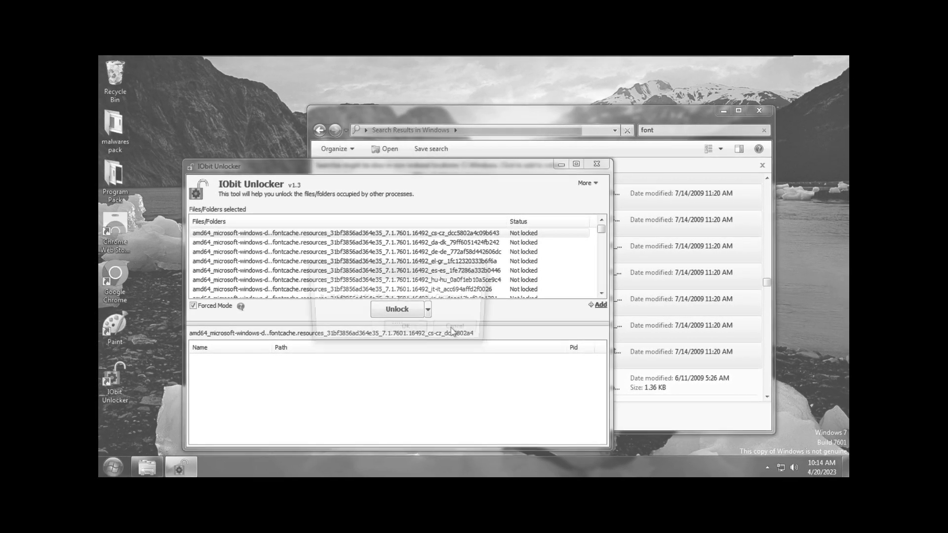
{"action": "left_click", "coordinate": [407, 334]}
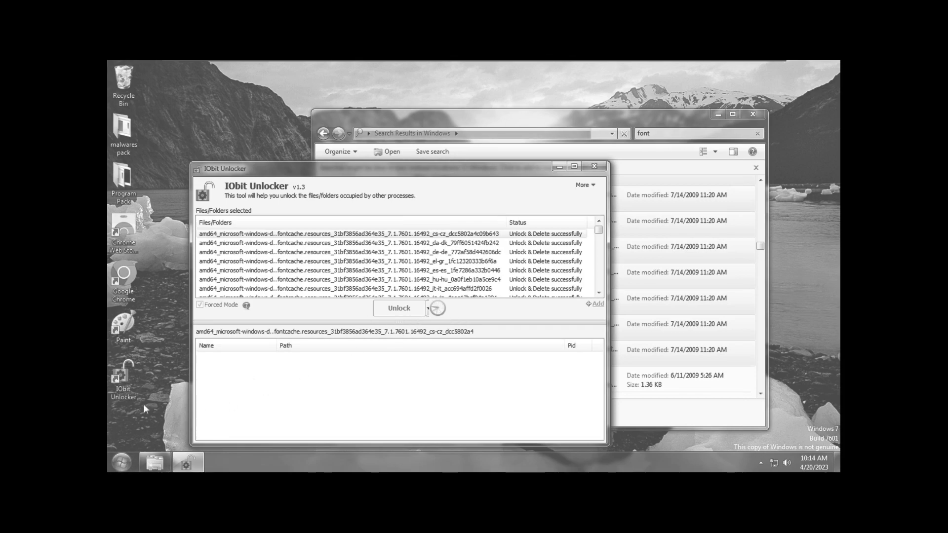
{"action": "key", "text": "super"}
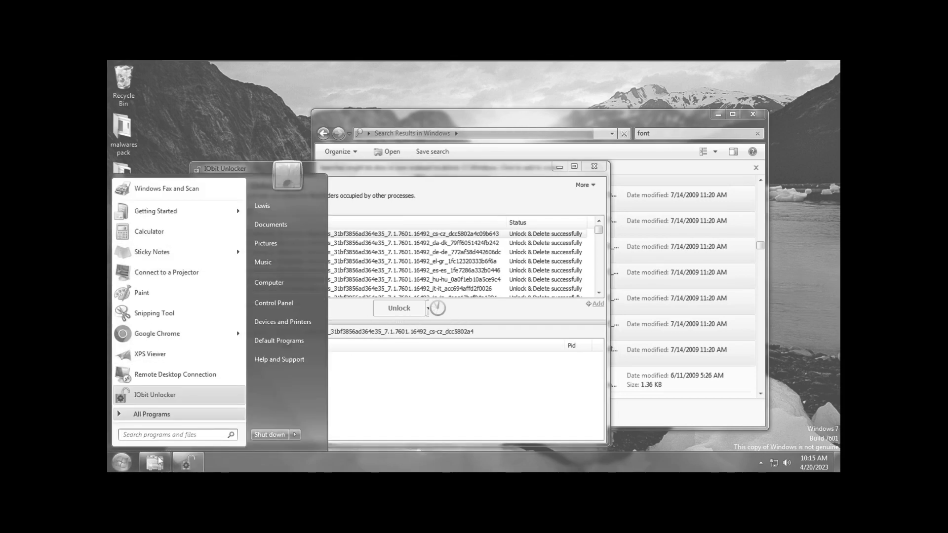
{"action": "left_click", "coordinate": [217, 393]}
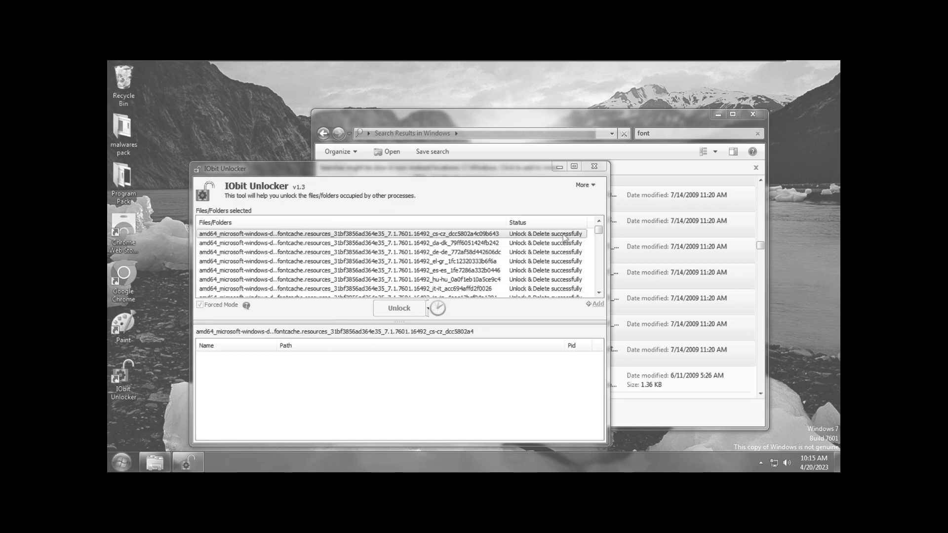